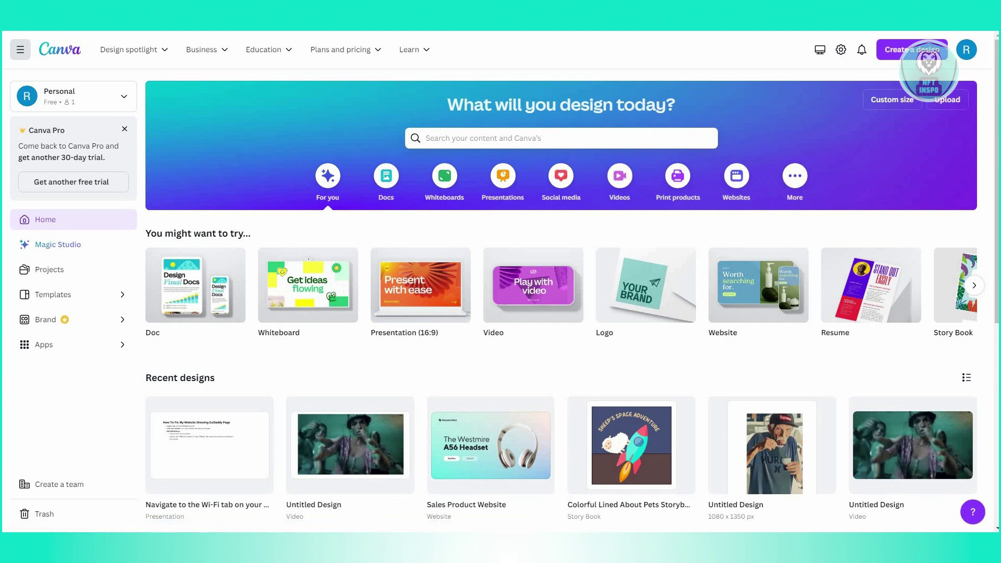
- Rerun the recent 'newspaper' template search and open the TIMELESS newspaper template from the results
click(426, 138)
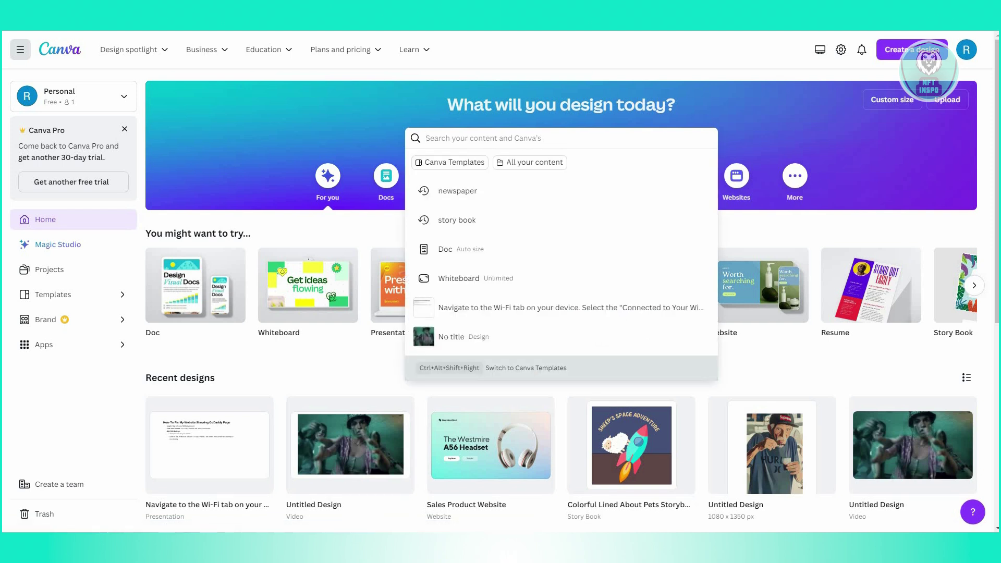
click(457, 191)
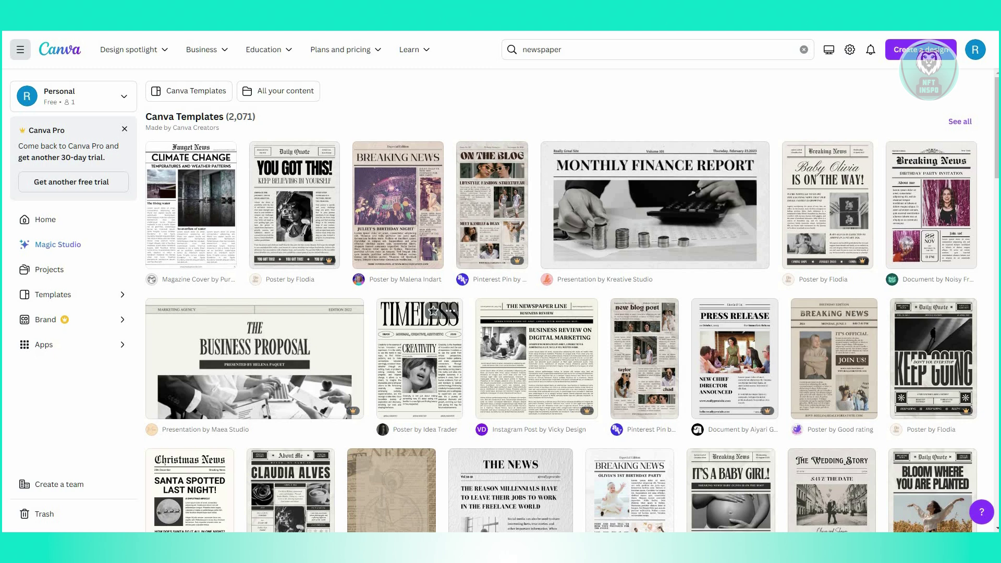
scroll(572, 361, down, 1)
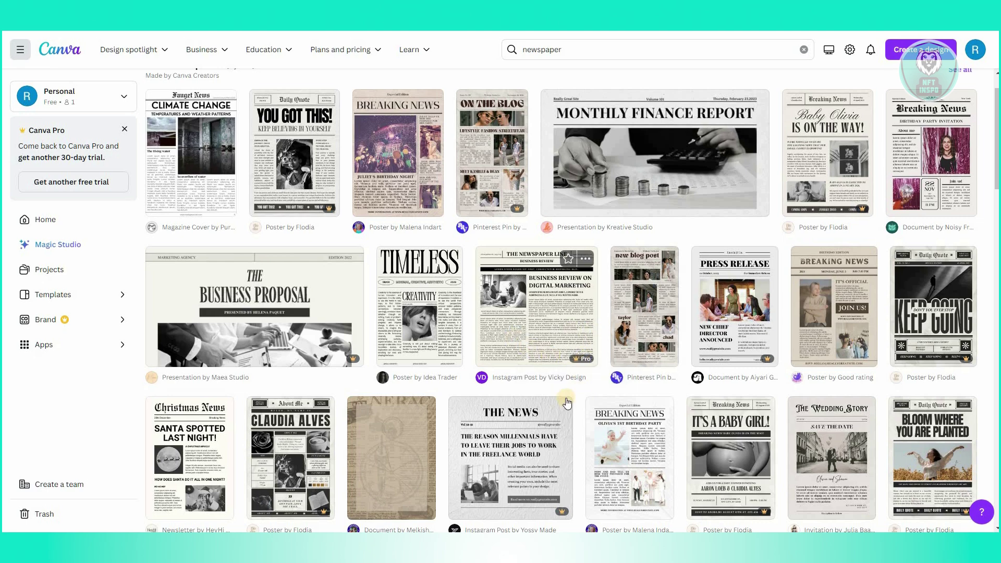
scroll(567, 403, down, 2)
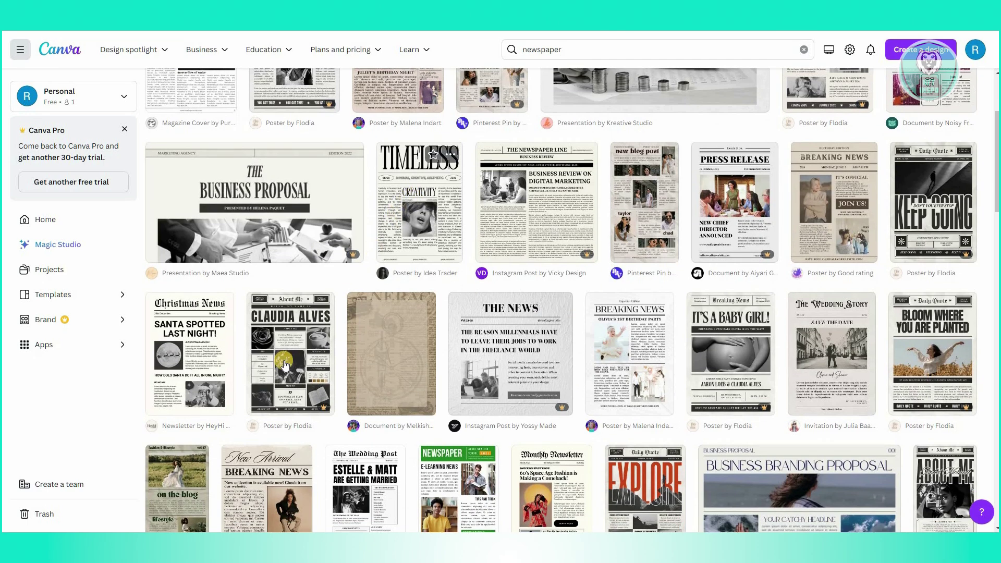
click(420, 217)
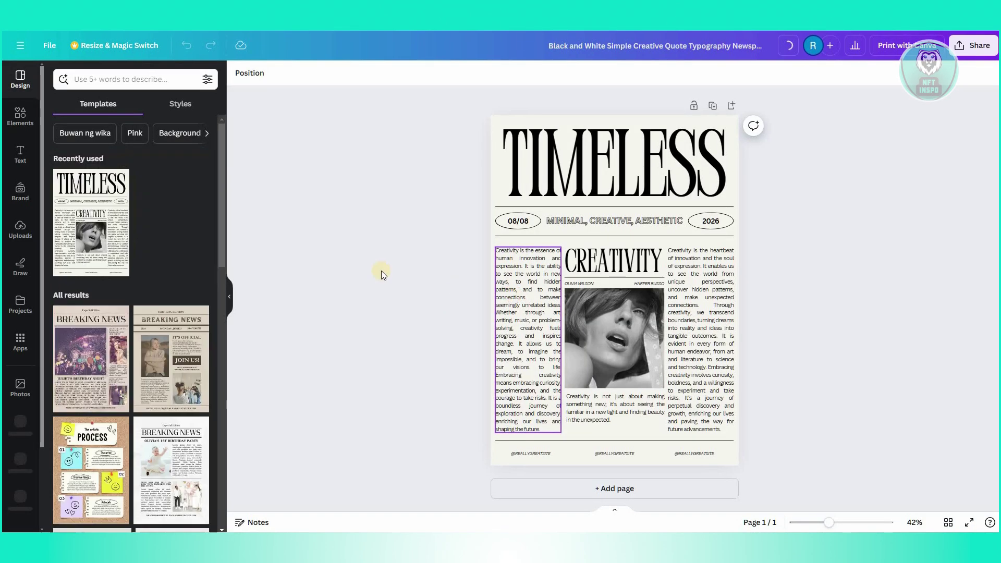
- Select the left and right body columns and the photo caption to inspect them
click(516, 292)
click(718, 327)
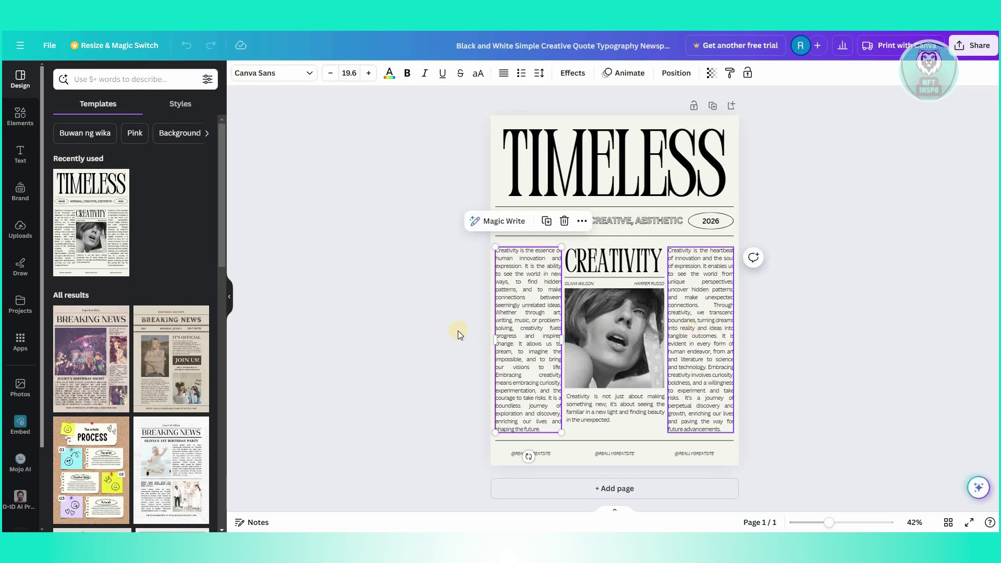
click(599, 400)
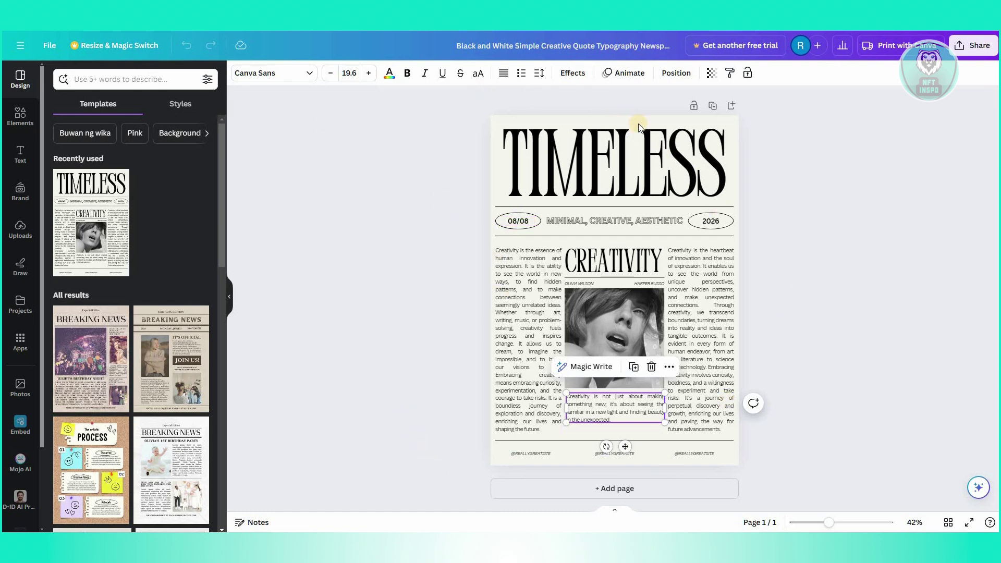
- Check the TIMELESS headline's font, Perandory Condensed, then reselect the left body column
click(600, 155)
double_click(625, 185)
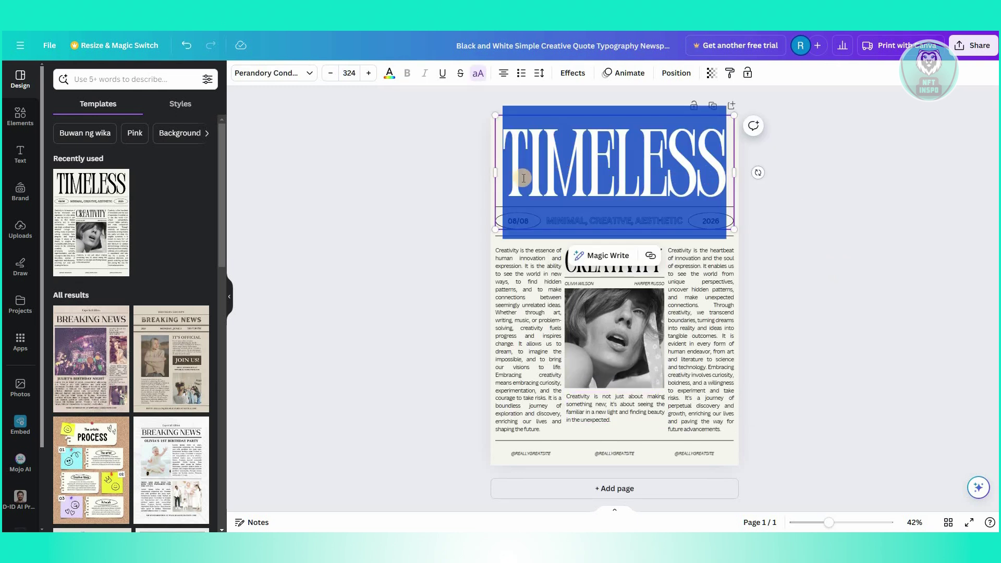
click(311, 77)
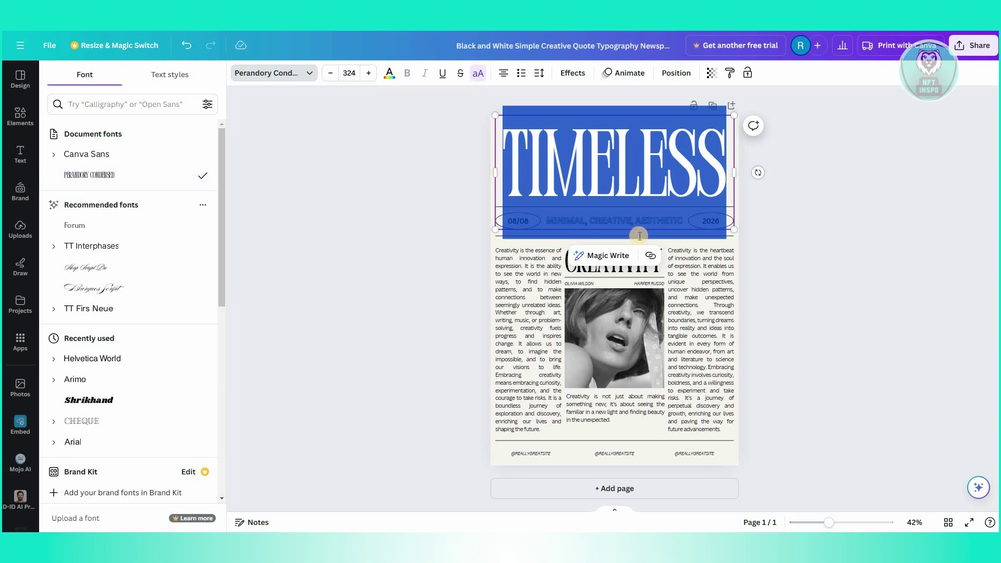
click(820, 162)
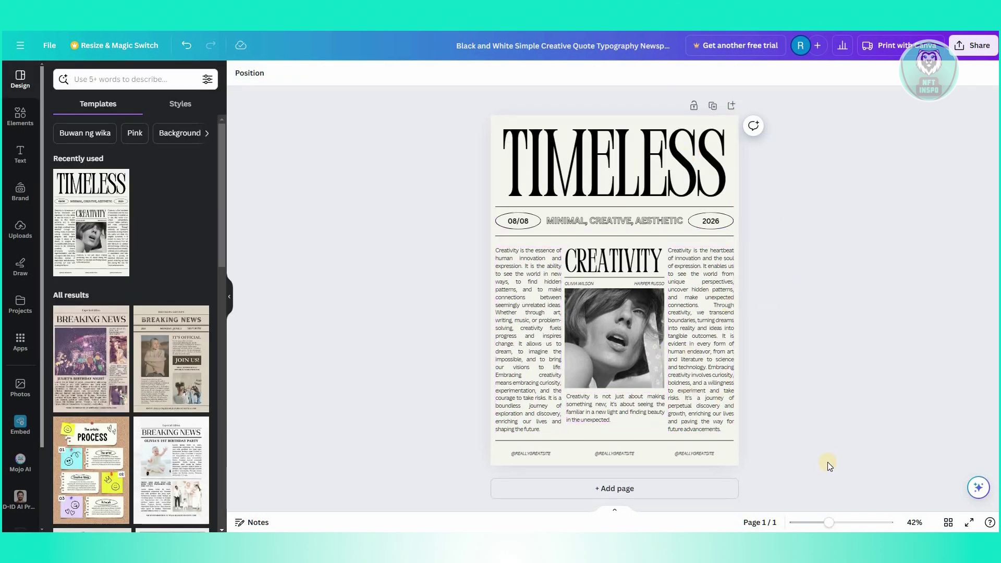
click(521, 289)
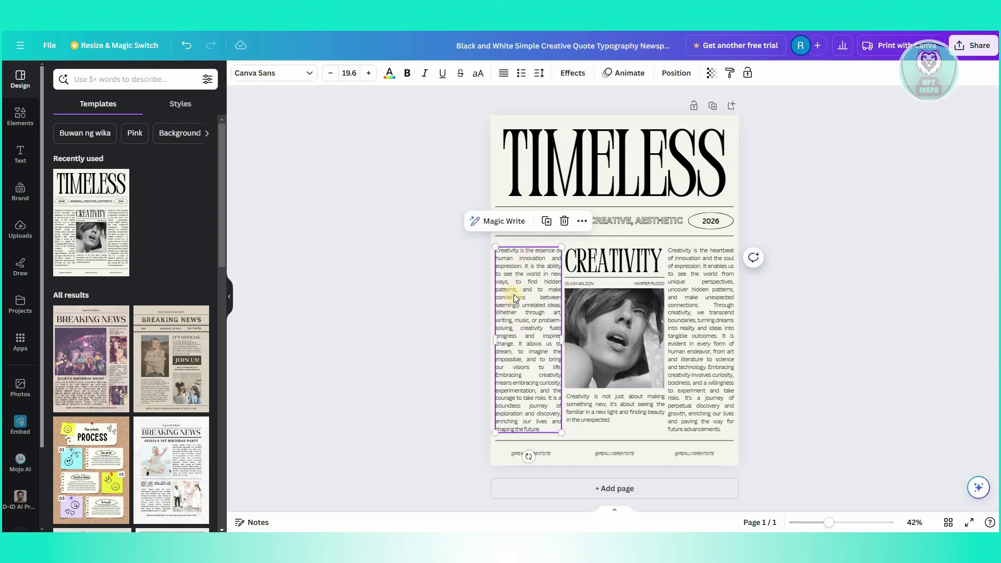
- Replace the left column's Creativity paragraph with 'type amount new that you to say'
double_click(522, 276)
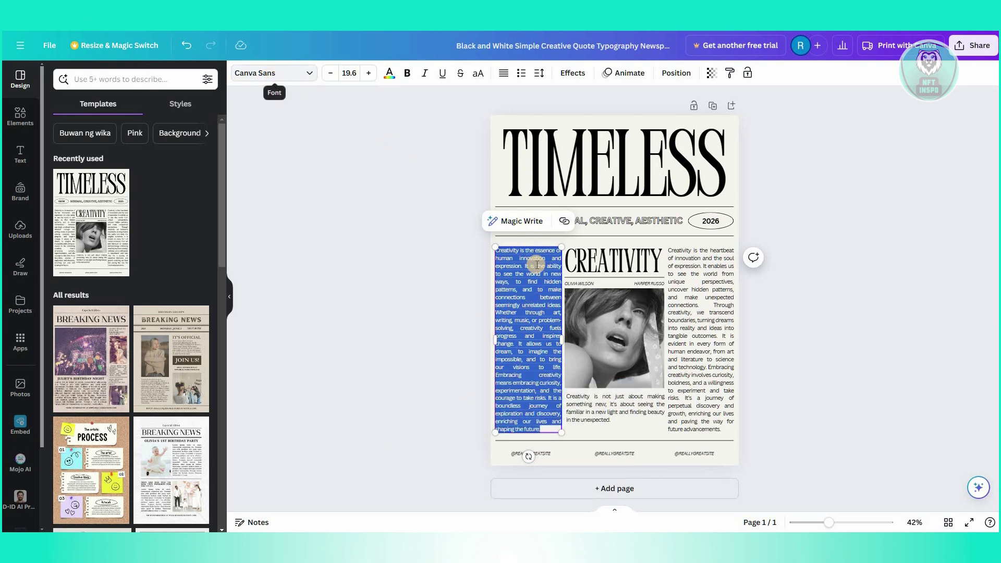
click(505, 305)
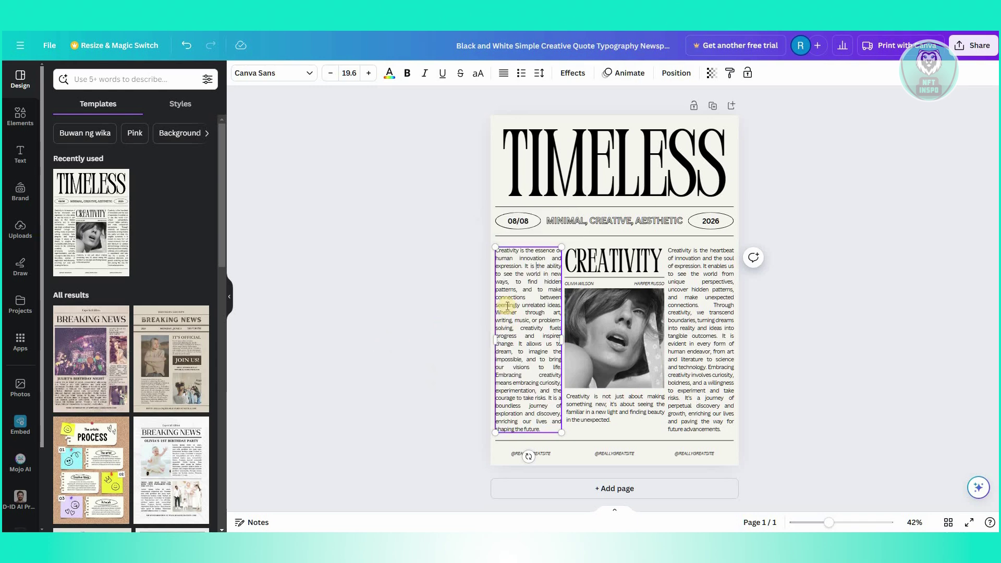
triple_click(553, 274)
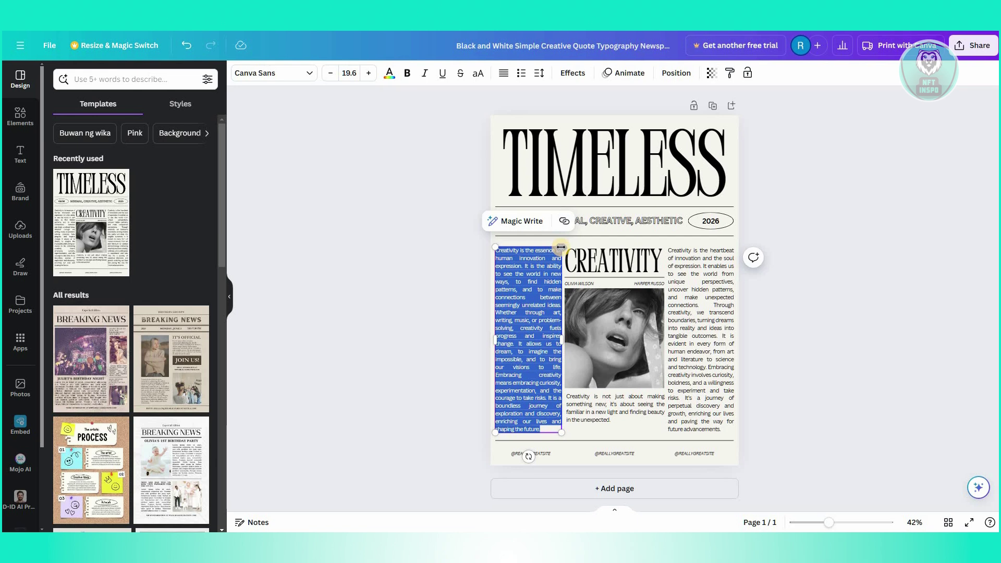
text(type amount ne)
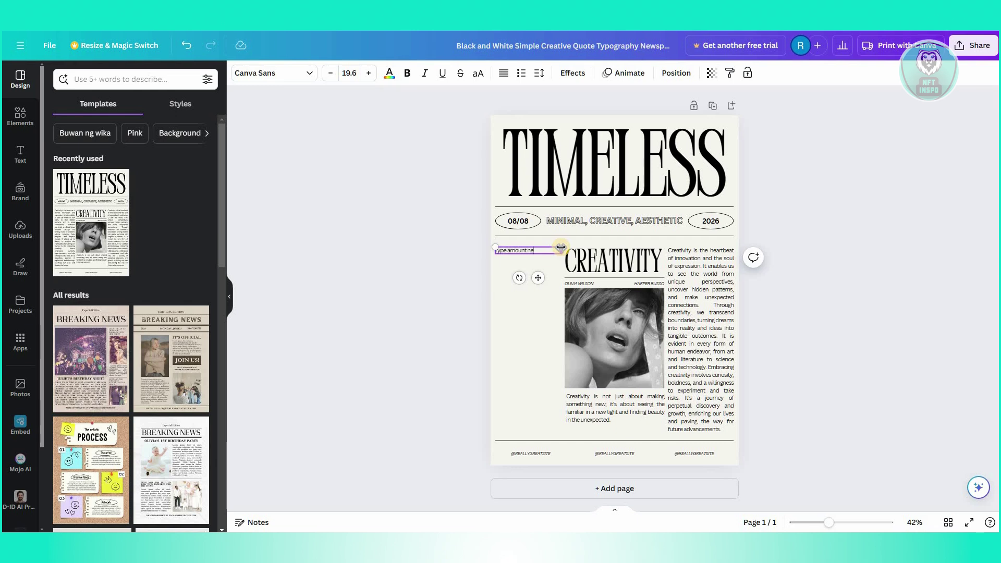
text(w that you to say)
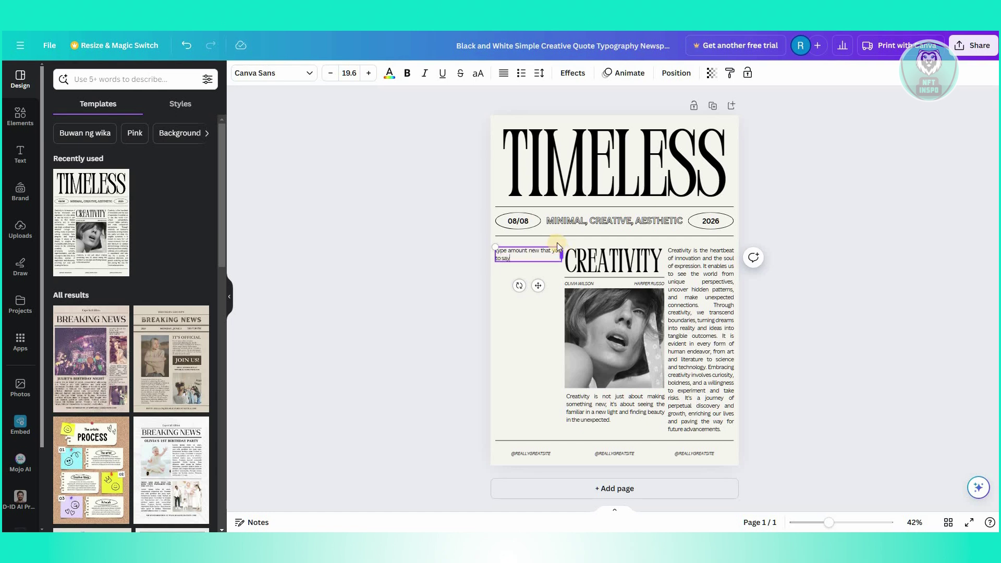
click(624, 398)
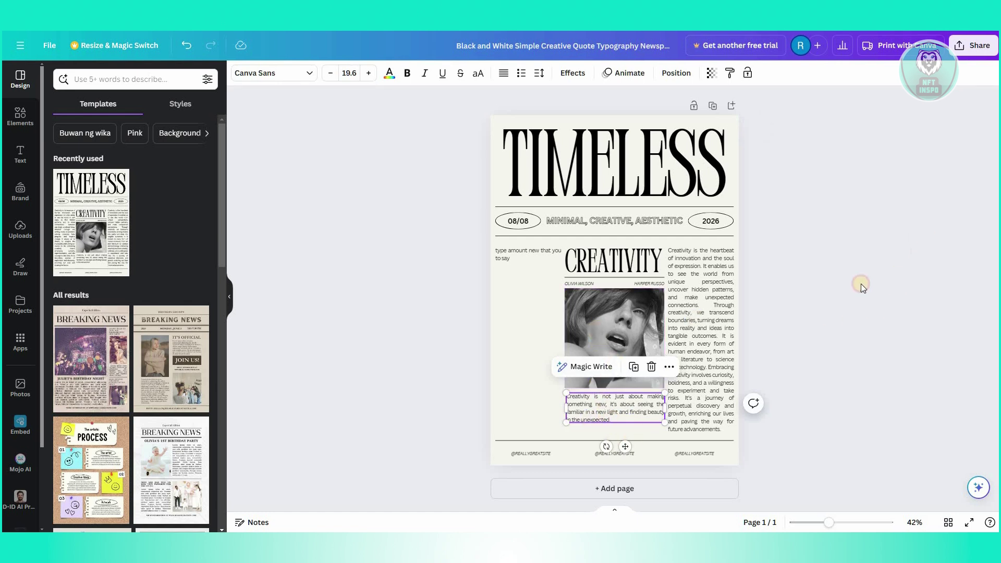
- Select the central photo and look through its more-options list, then deselect it
click(617, 310)
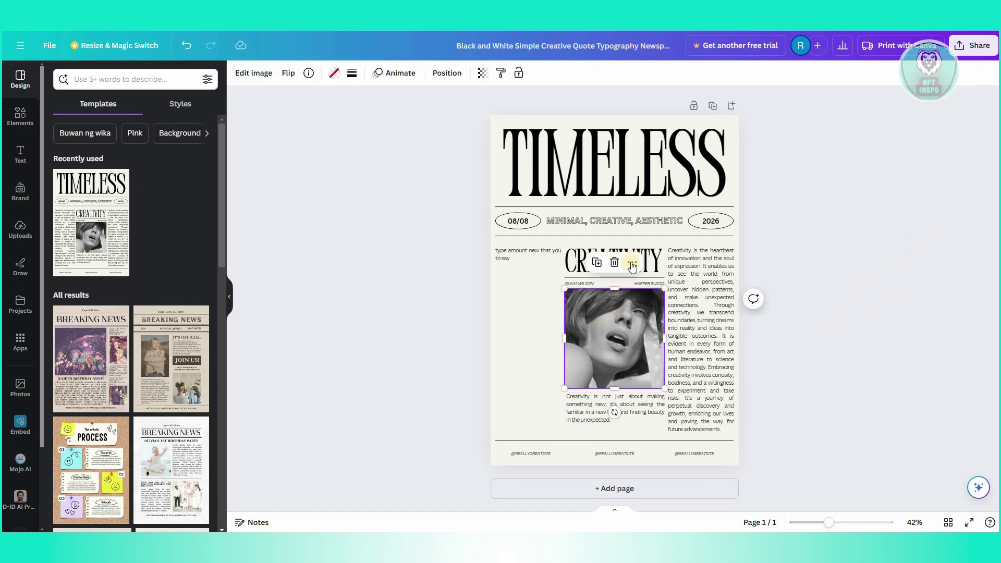
click(632, 264)
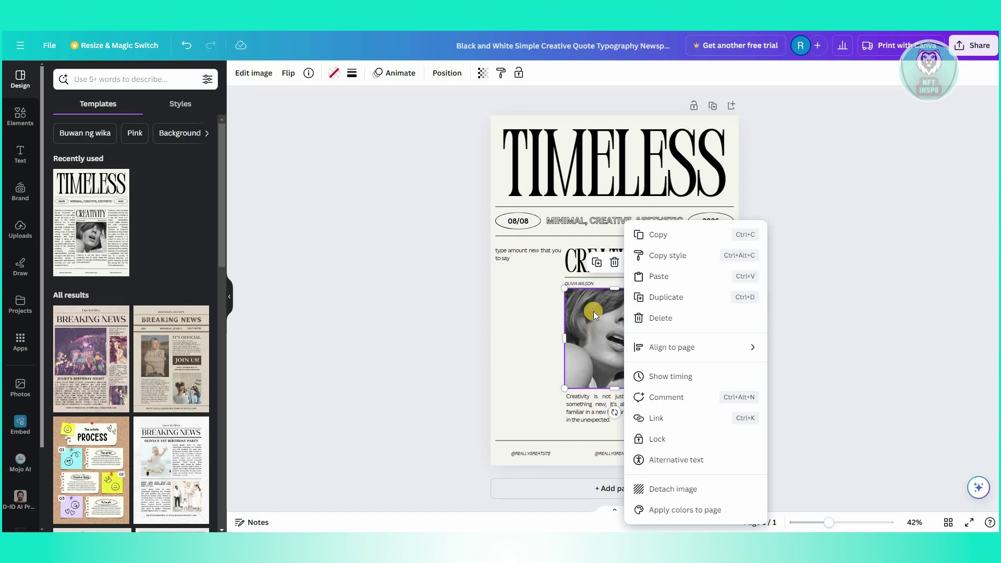
click(853, 286)
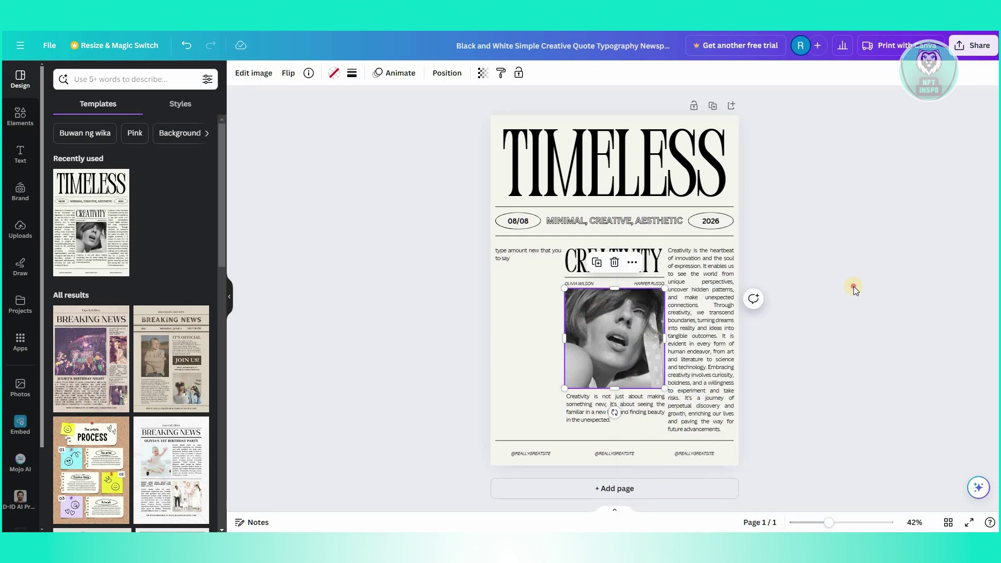
key(Escape)
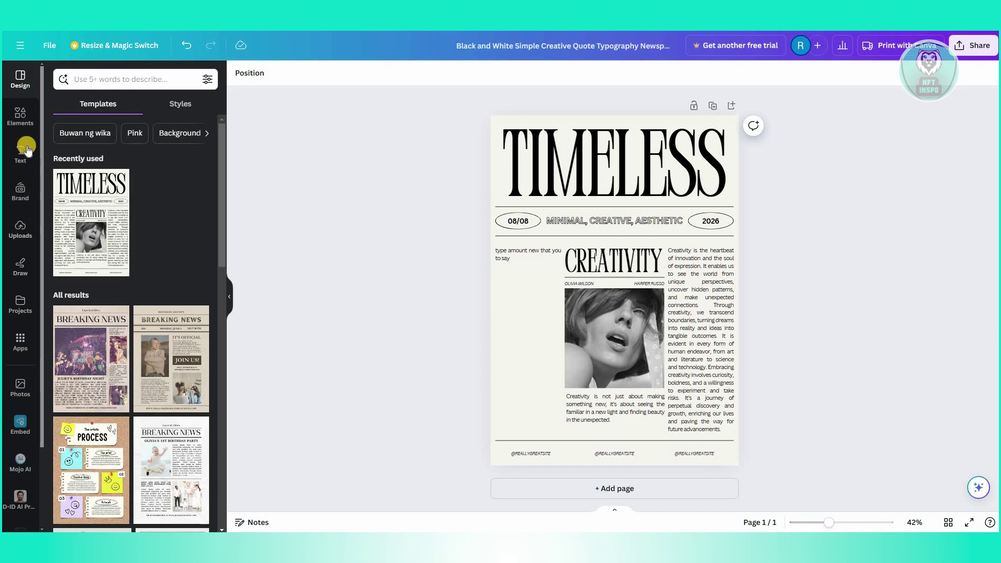
- Drag the black-and-white profile portrait of a woman from Uploads onto the central photo frame
click(20, 115)
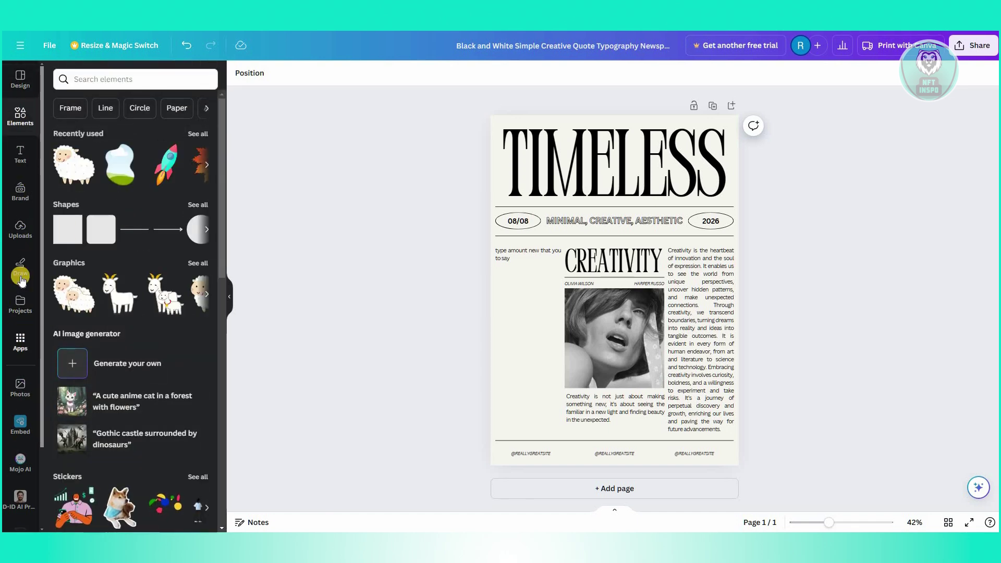
click(20, 227)
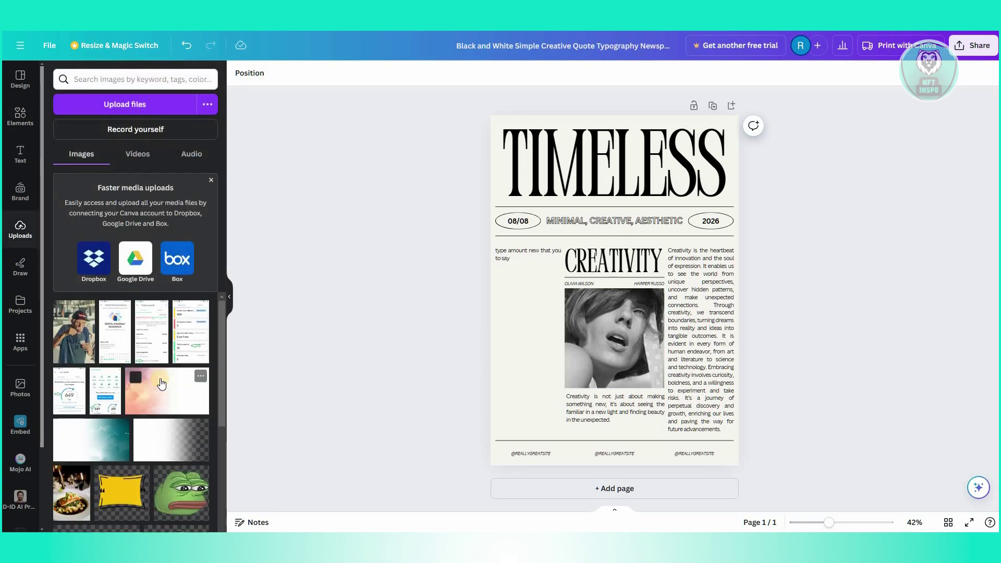
scroll(156, 391, down, 5)
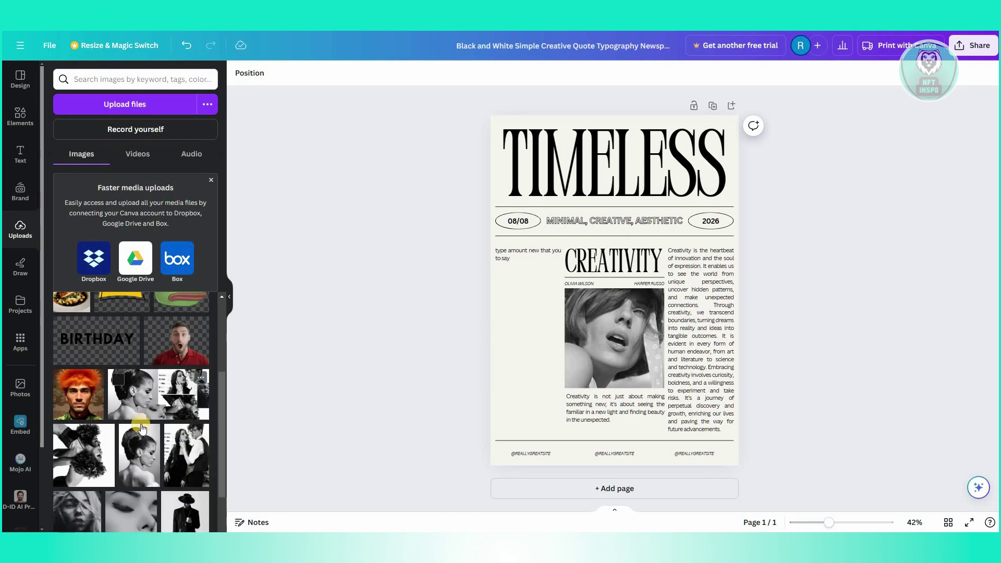
scroll(142, 428, down, 3)
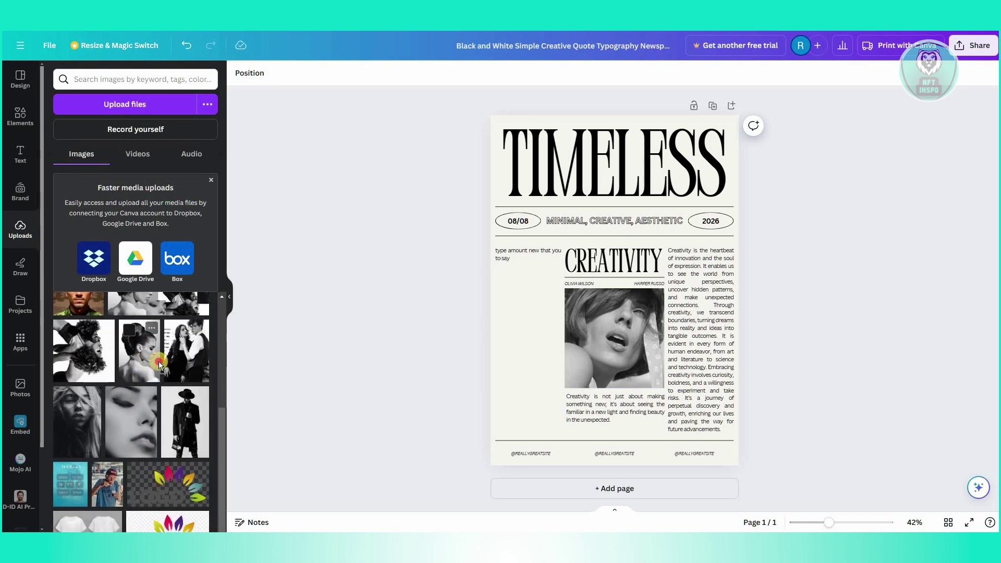
drag(159, 365, 638, 361)
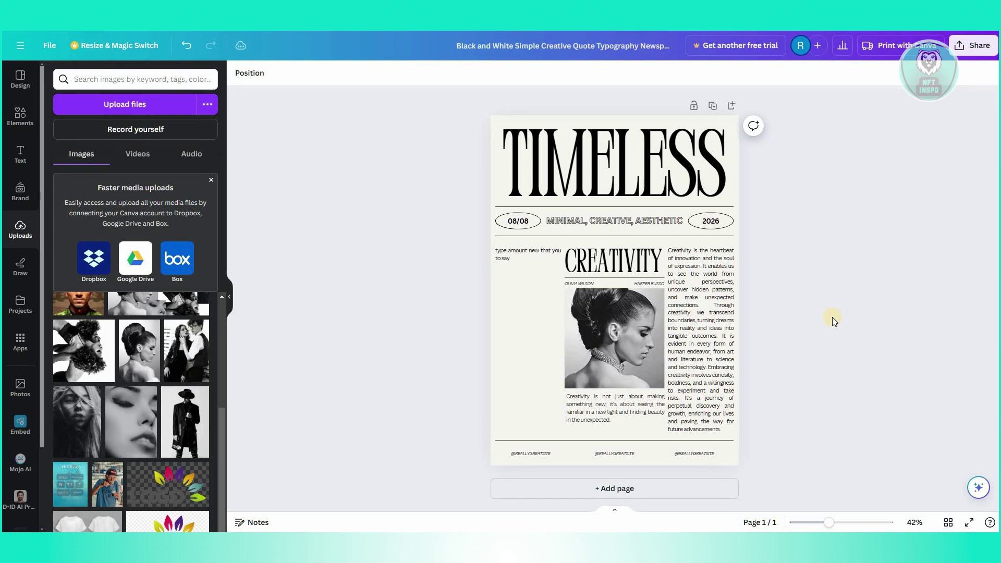
- Select the CREATIVITY heading, then bring up the Share panel with collaboration link and download options
click(598, 335)
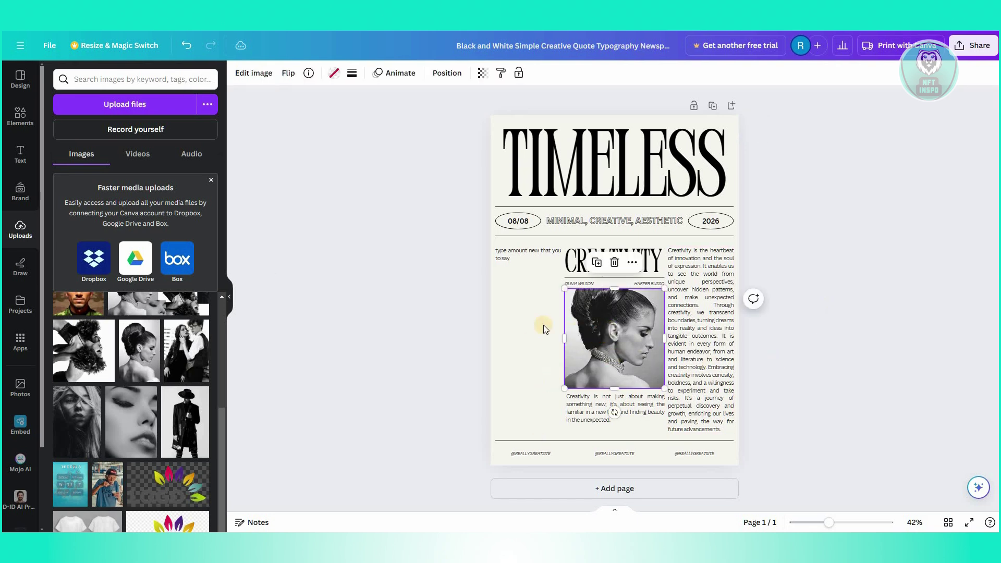
click(379, 292)
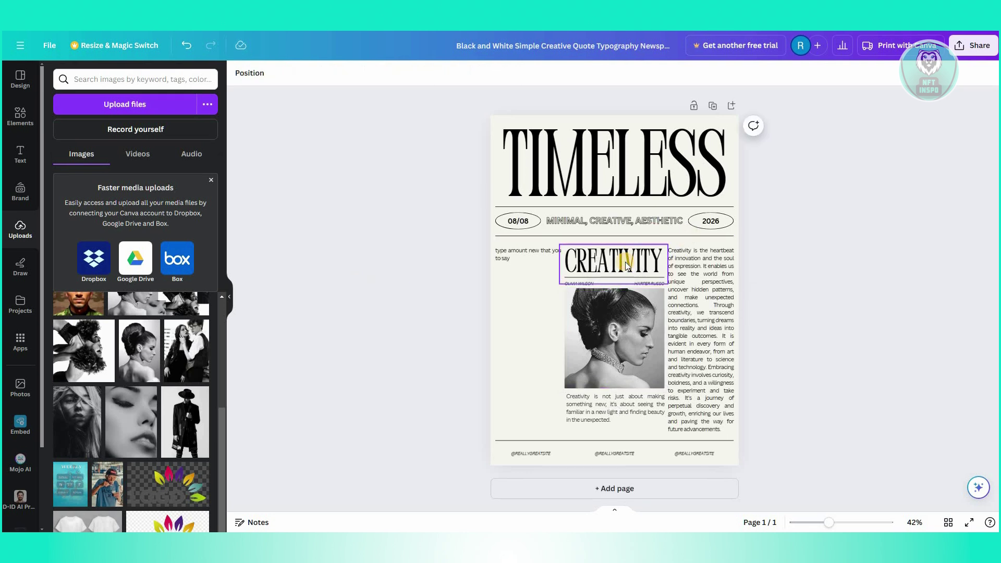
click(627, 266)
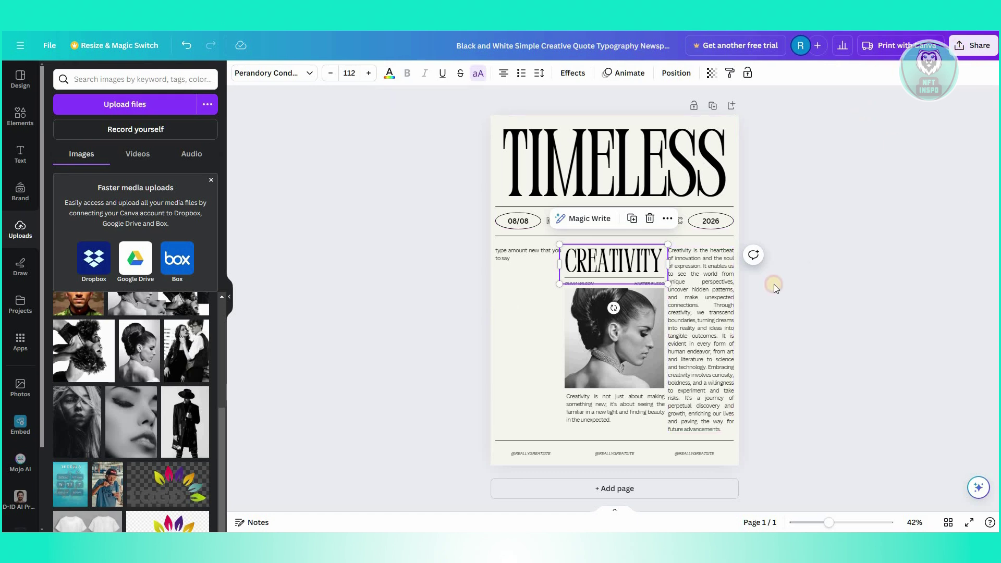
click(972, 45)
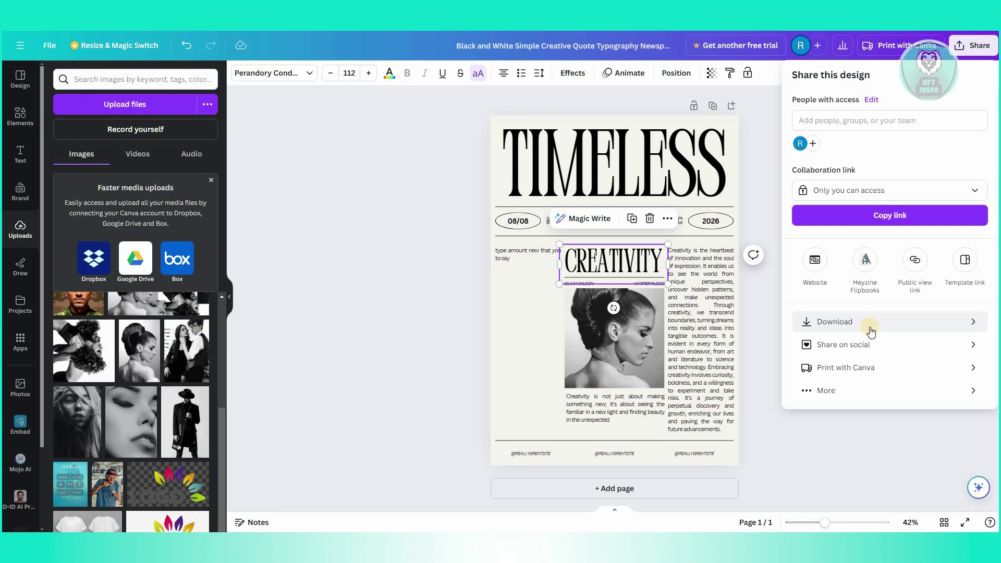
- Dismiss the Share panel, returning to the finished TIMELESS poster on the canvas
click(388, 300)
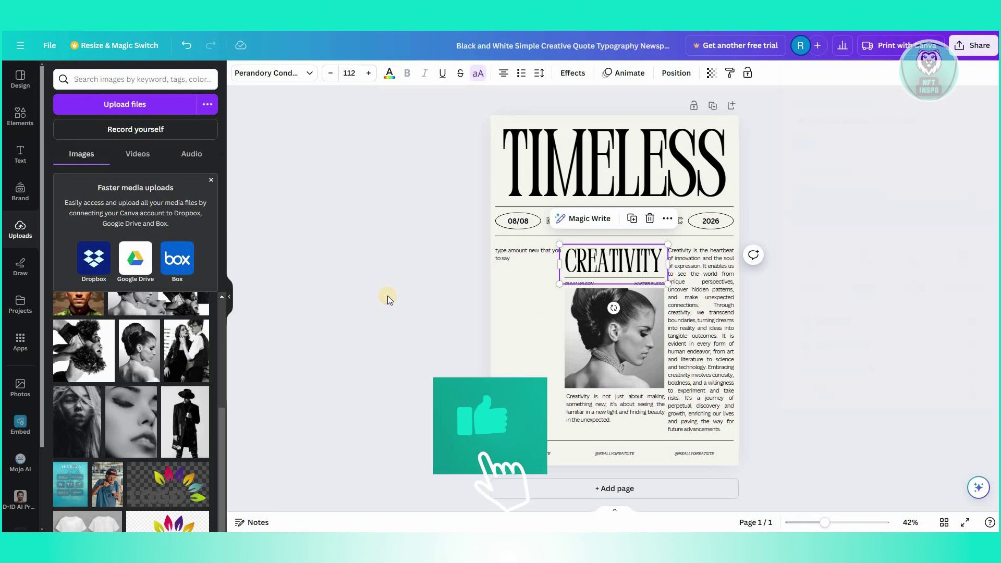